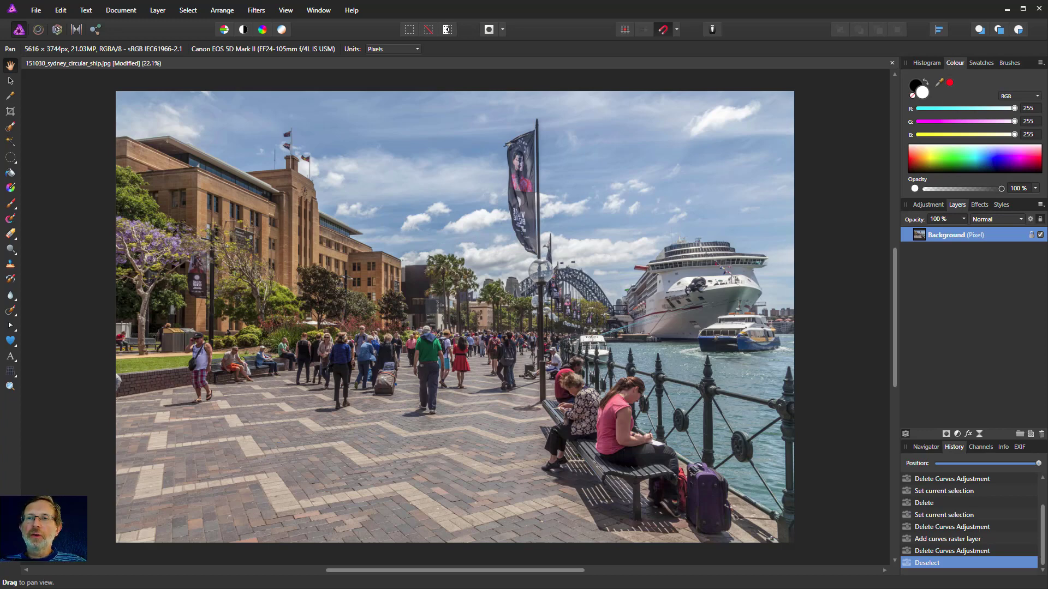
Step: Try an S-shaped Curves adjustment, delete it, then load the Background layer's luminosity as a selection
click(957, 434)
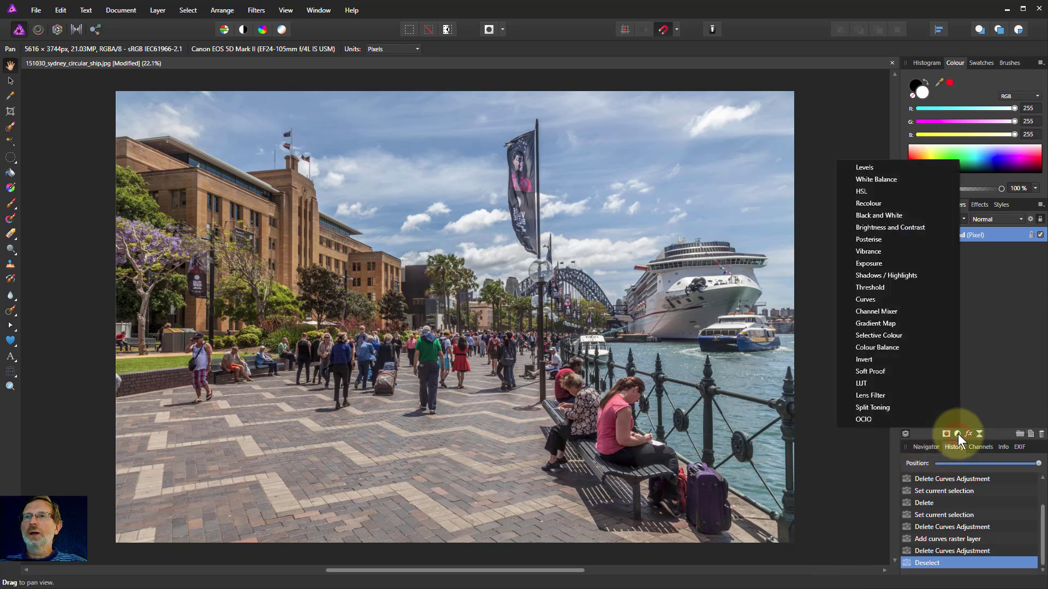
click(866, 299)
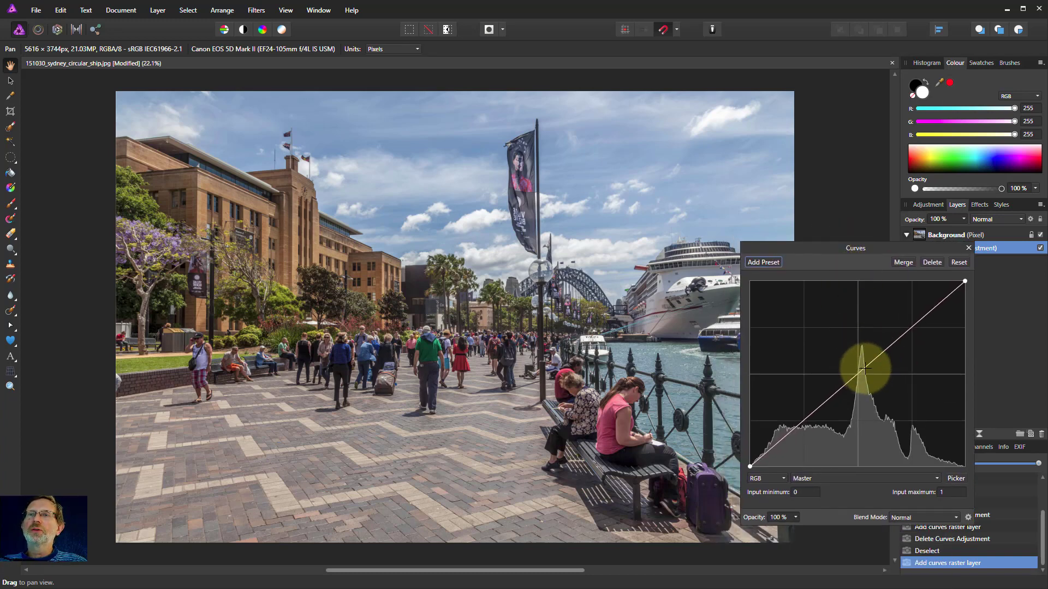
drag(862, 368, 874, 347)
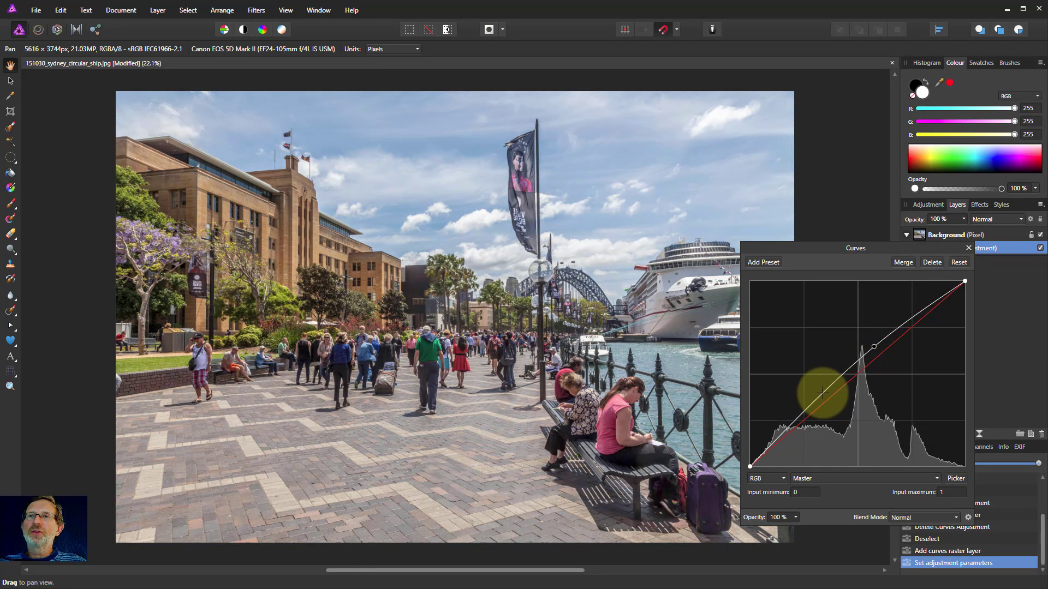
drag(819, 391, 878, 375)
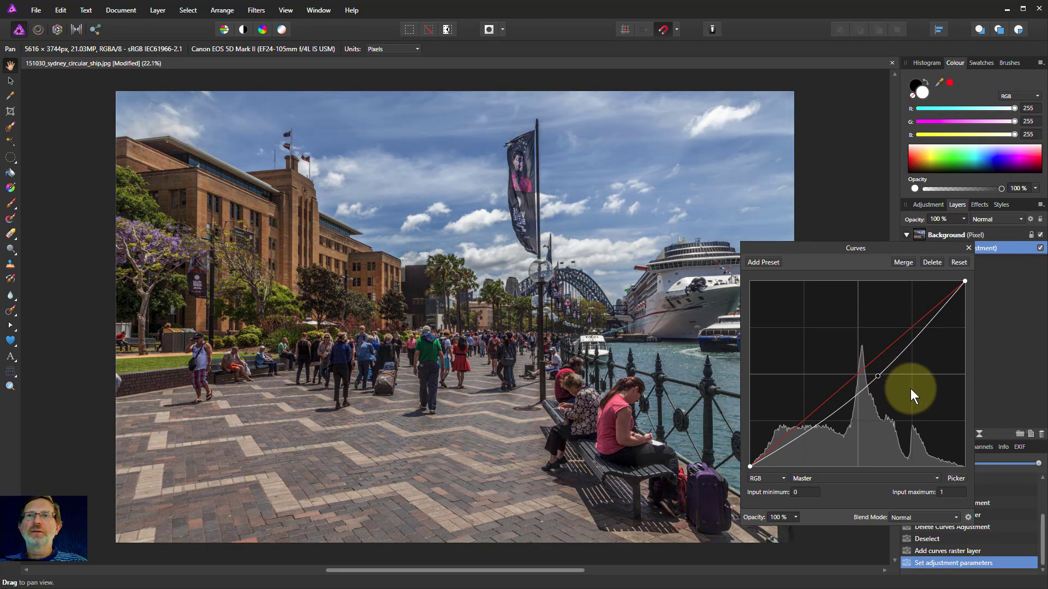
click(927, 262)
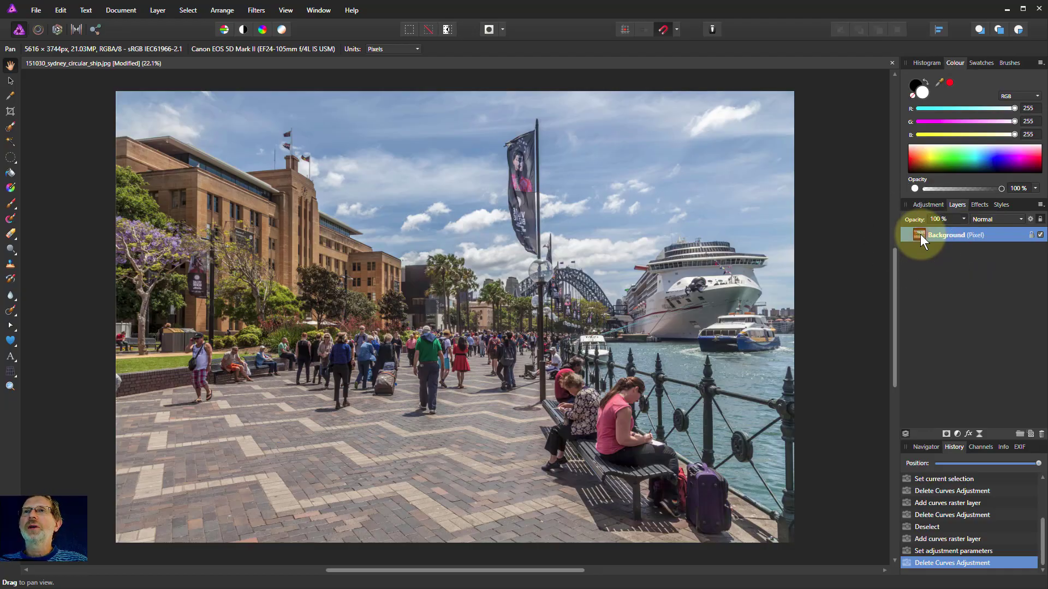
ctrl+click(920, 236)
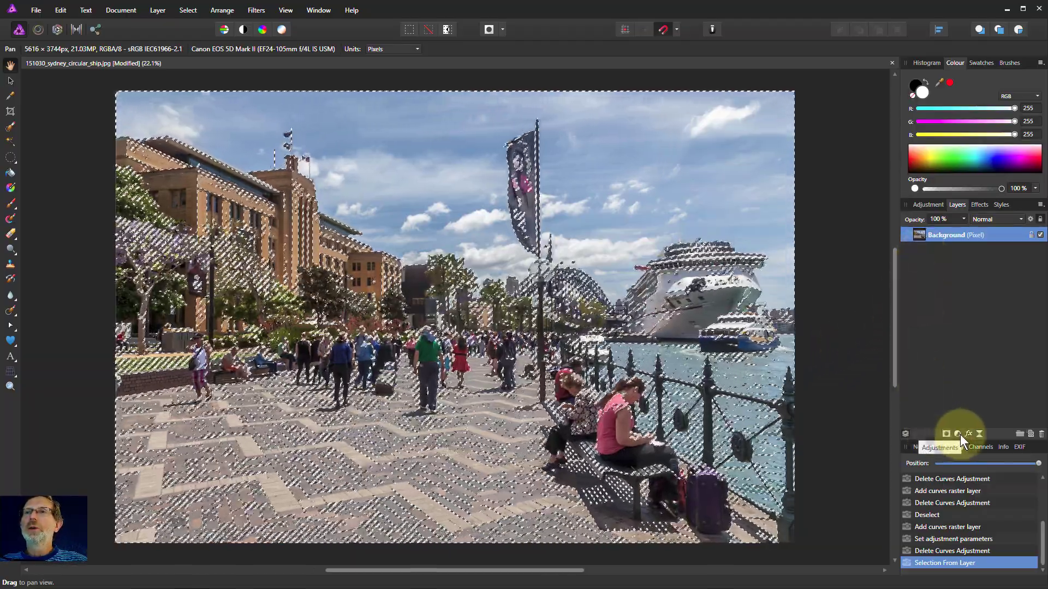
Step: Add a Curves layer masked by the light-tone selection, deselect, and show its mask in greyscale
click(958, 434)
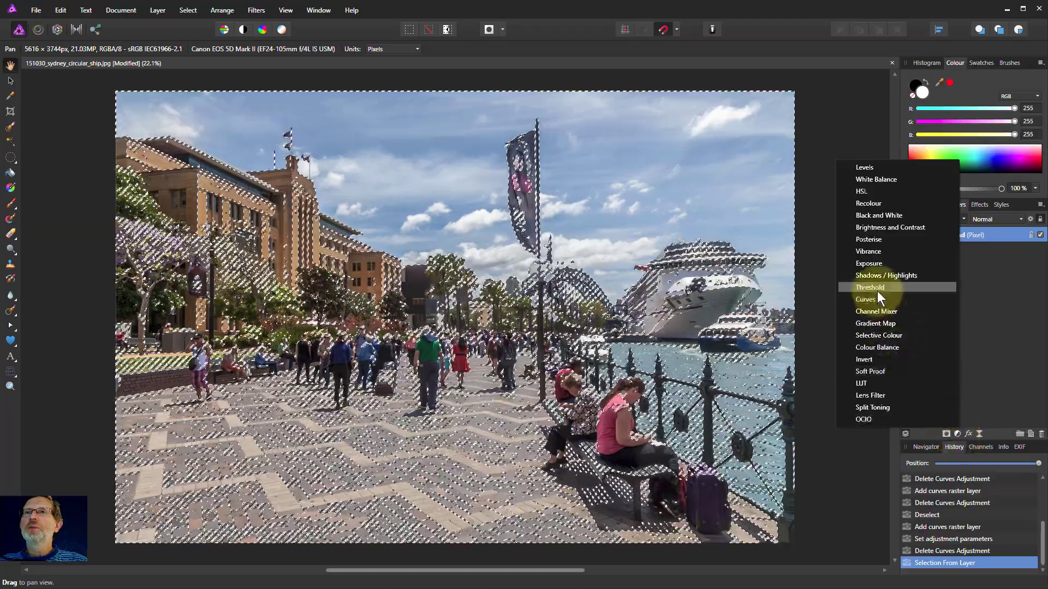
click(876, 299)
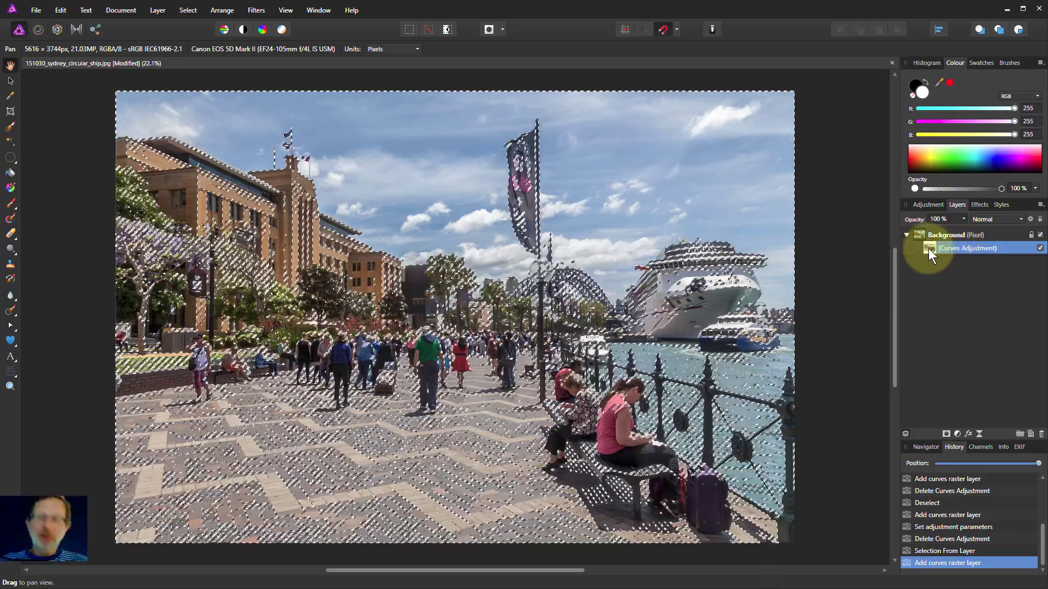
key(ctrl+d)
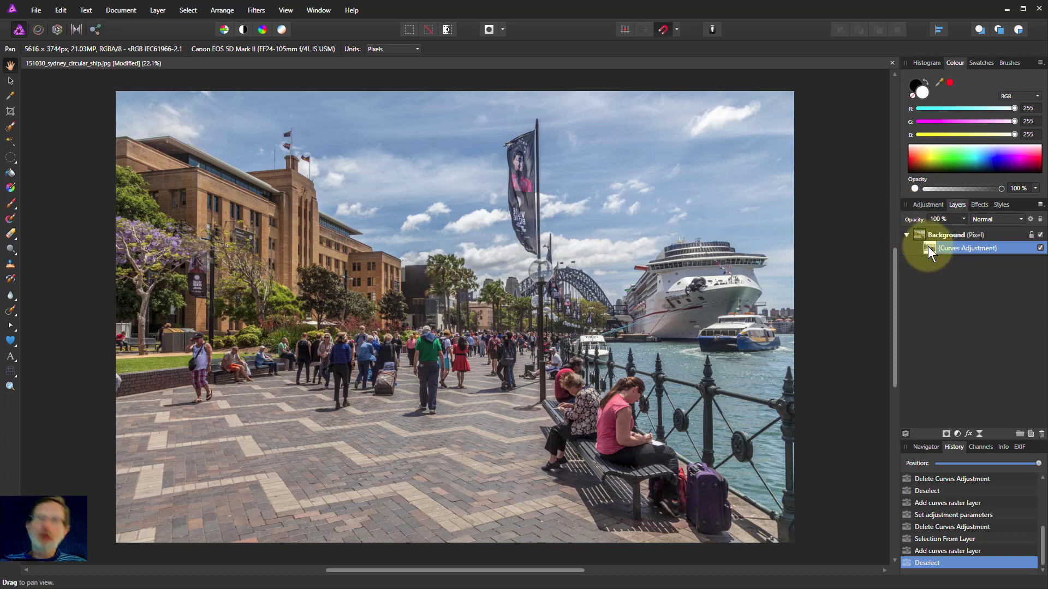
alt+click(928, 247)
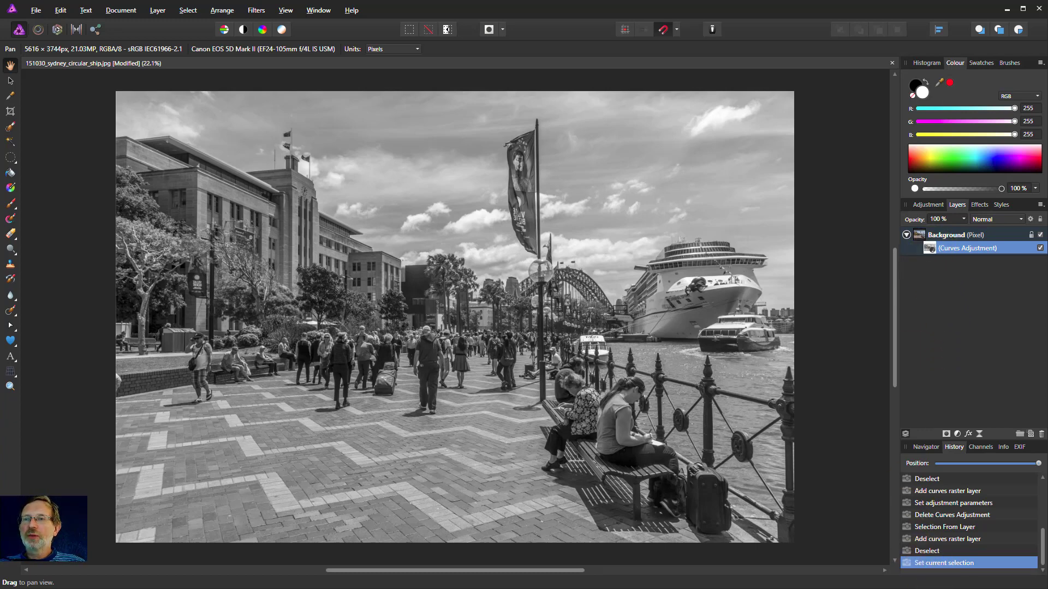
Step: Leave the greyscale mask view to see the colour photo again
double_click(929, 248)
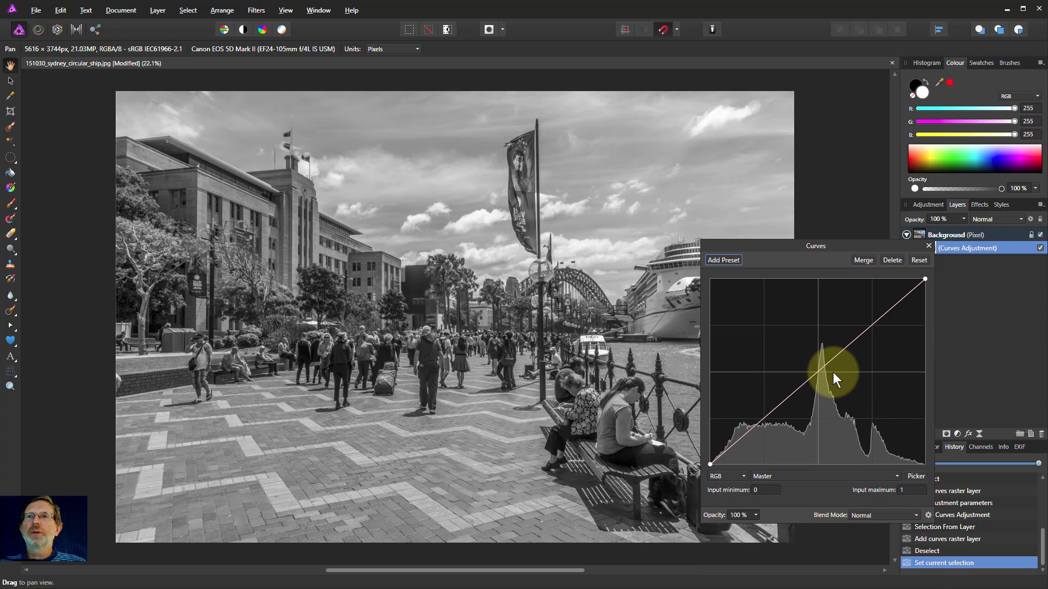
drag(911, 244, 924, 272)
click(918, 236)
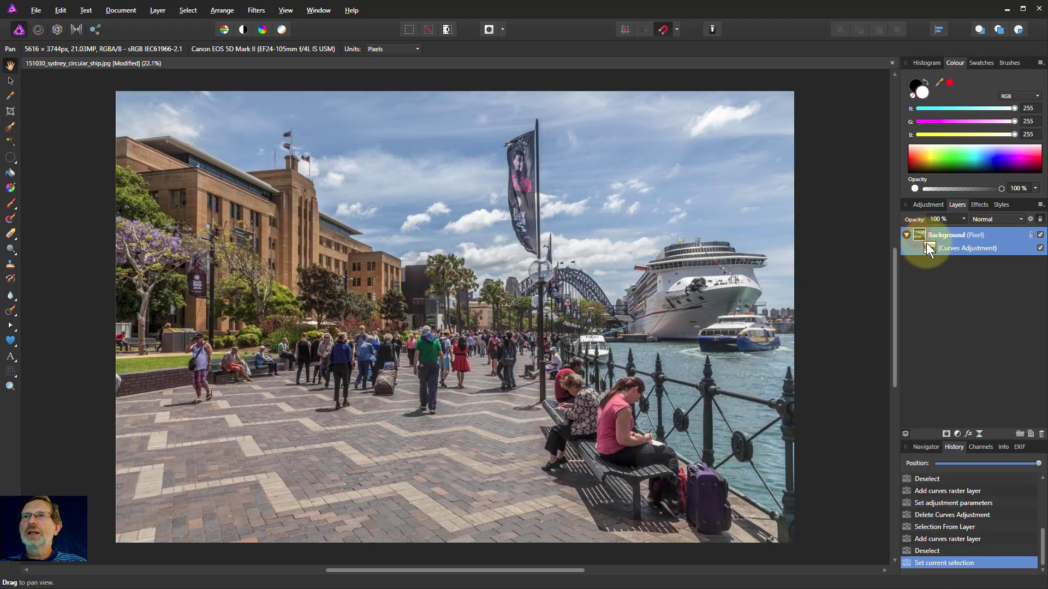
Step: Bow the highlight-masked Curves layer's curve upward to brighten the lighter areas
click(931, 248)
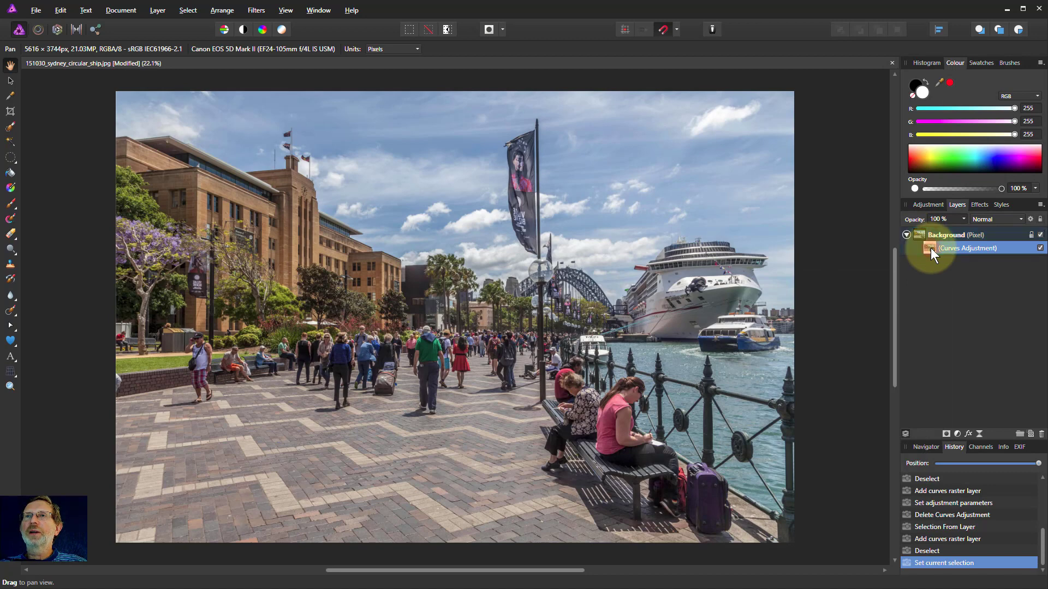
double_click(929, 248)
drag(850, 204, 925, 264)
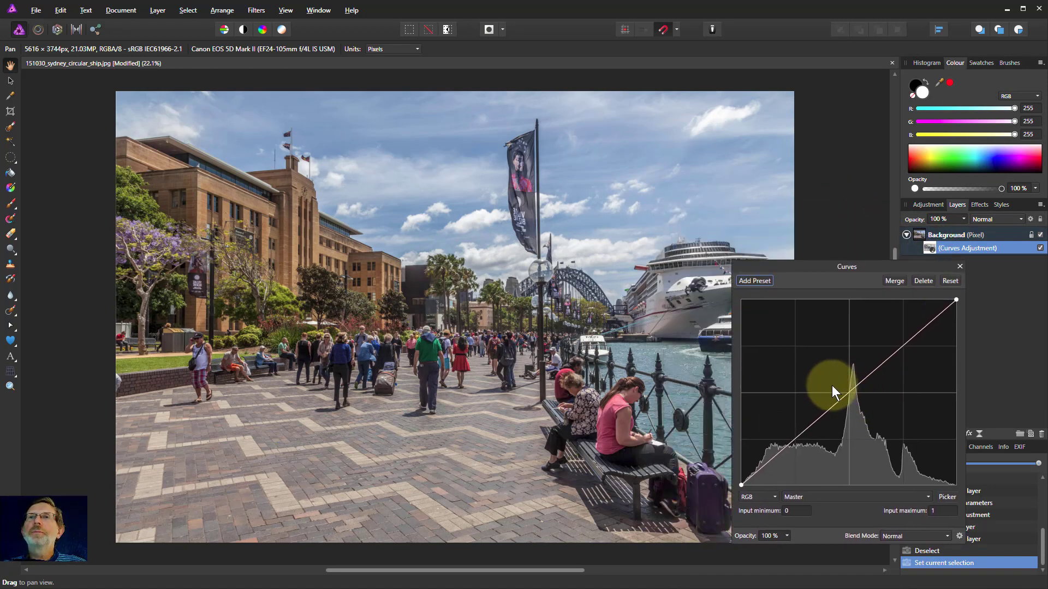
drag(844, 392, 728, 289)
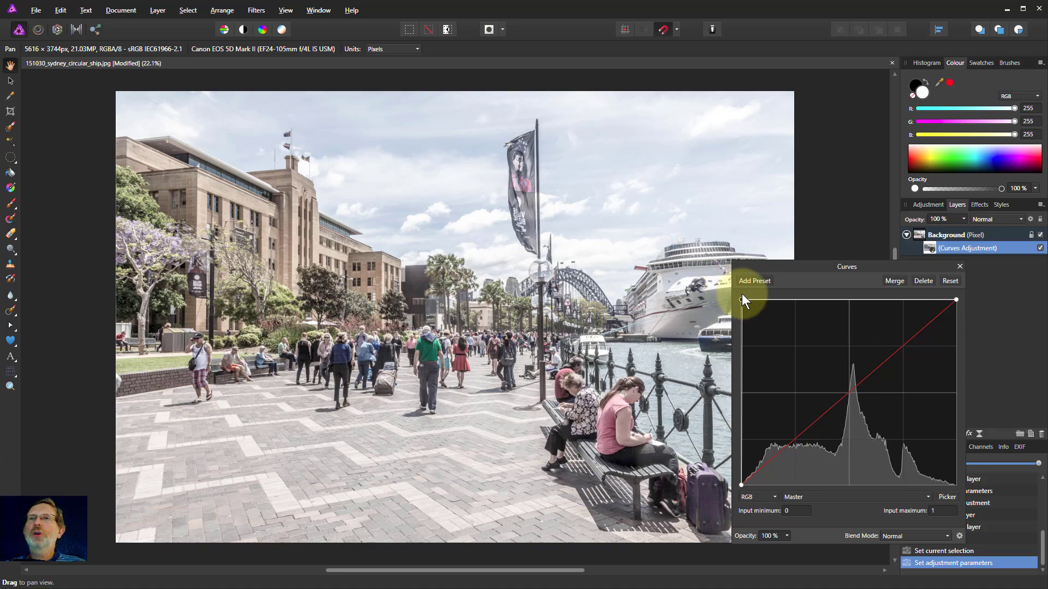
drag(741, 294, 816, 369)
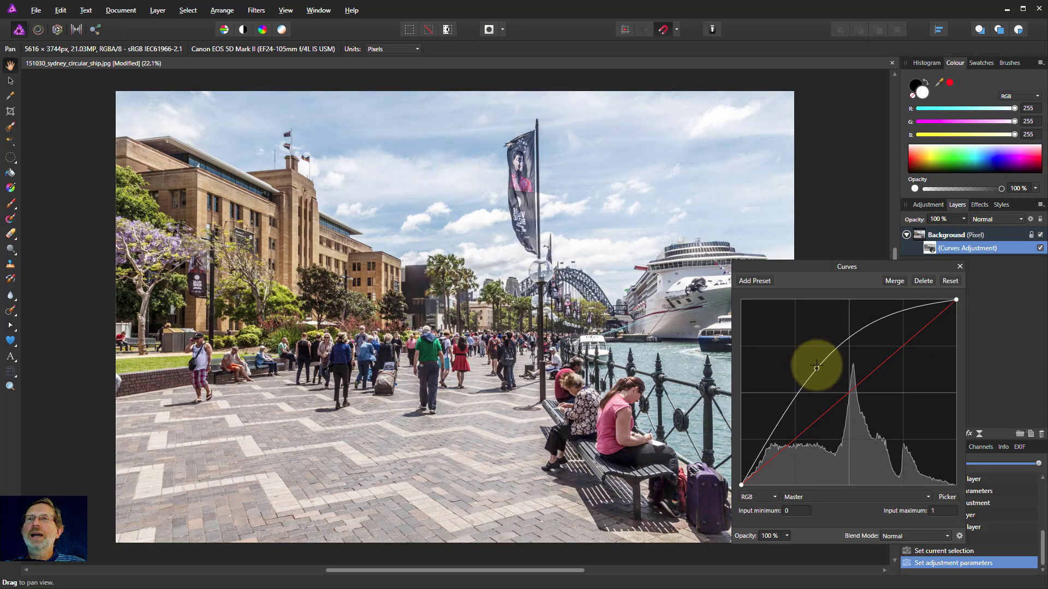
drag(858, 272, 803, 272)
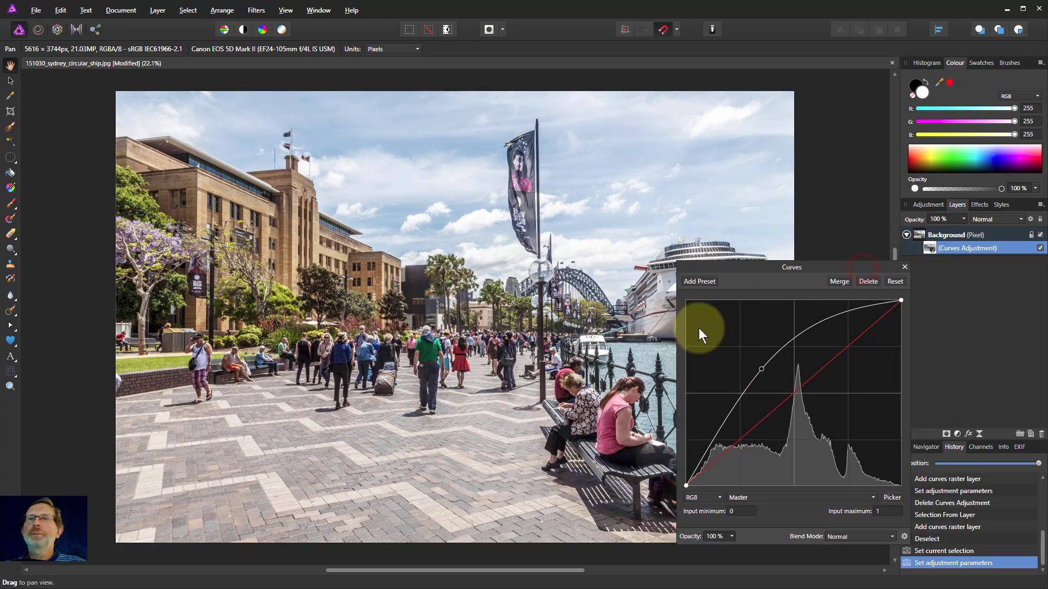
Step: Duplicate the Curves layer, invert the copy's mask, and bow its curve down to darken shadows
click(930, 245)
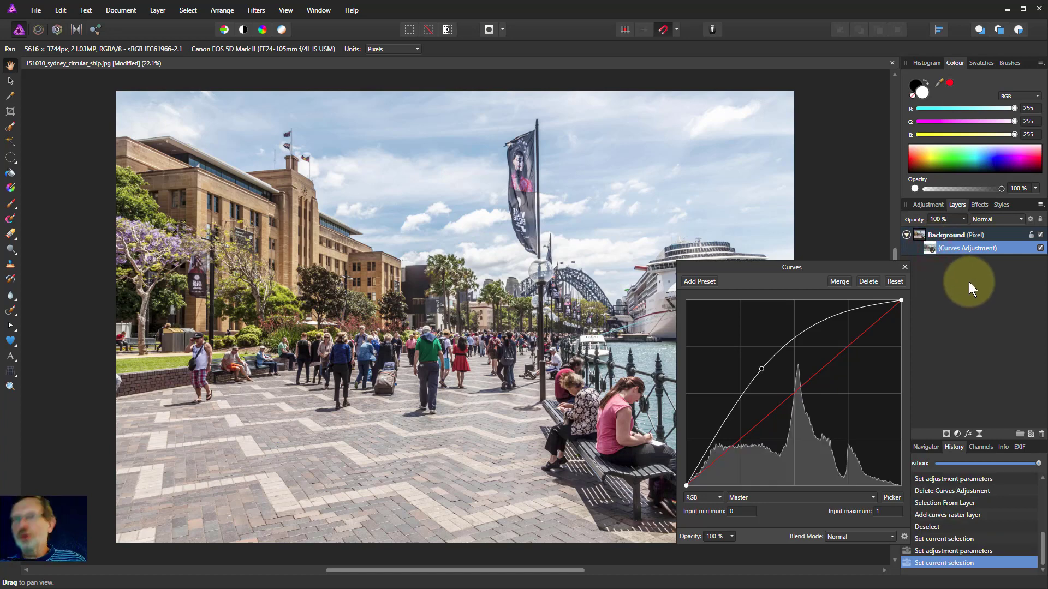
key(ctrl+j)
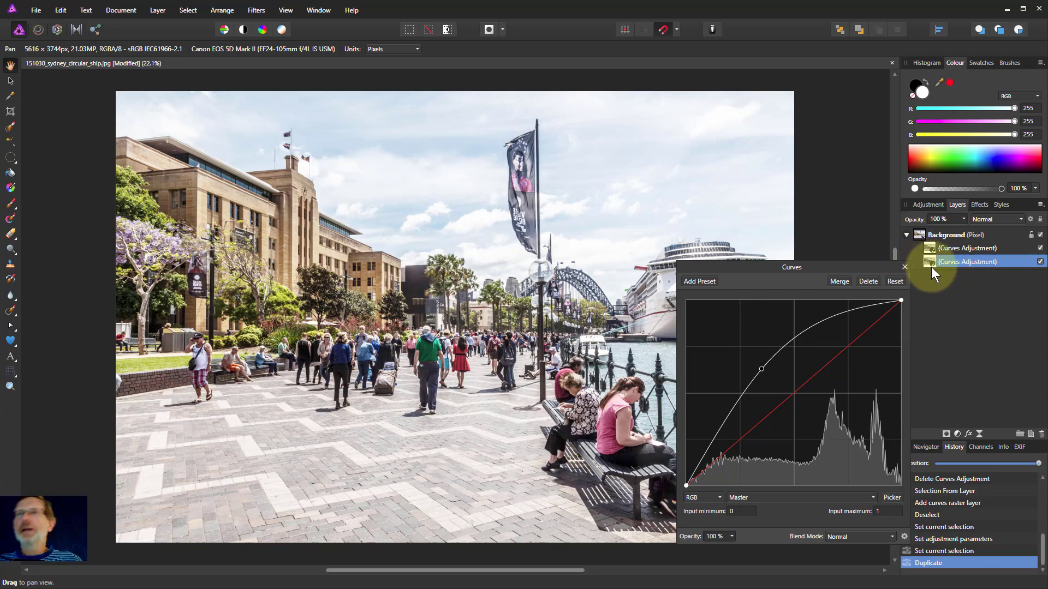
key(ctrl+i)
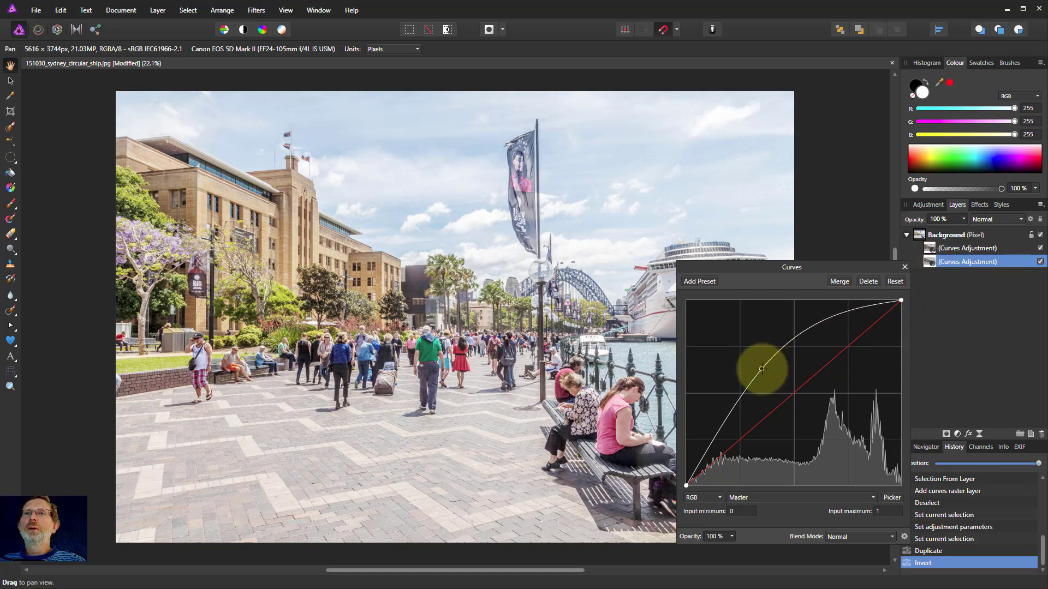
drag(762, 370, 806, 397)
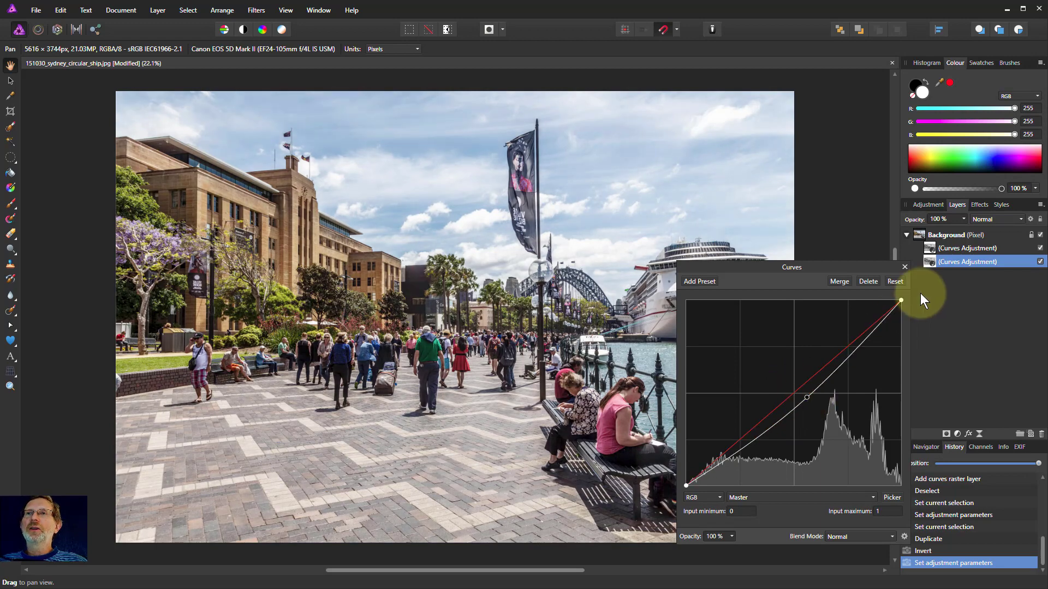
alt+click(931, 262)
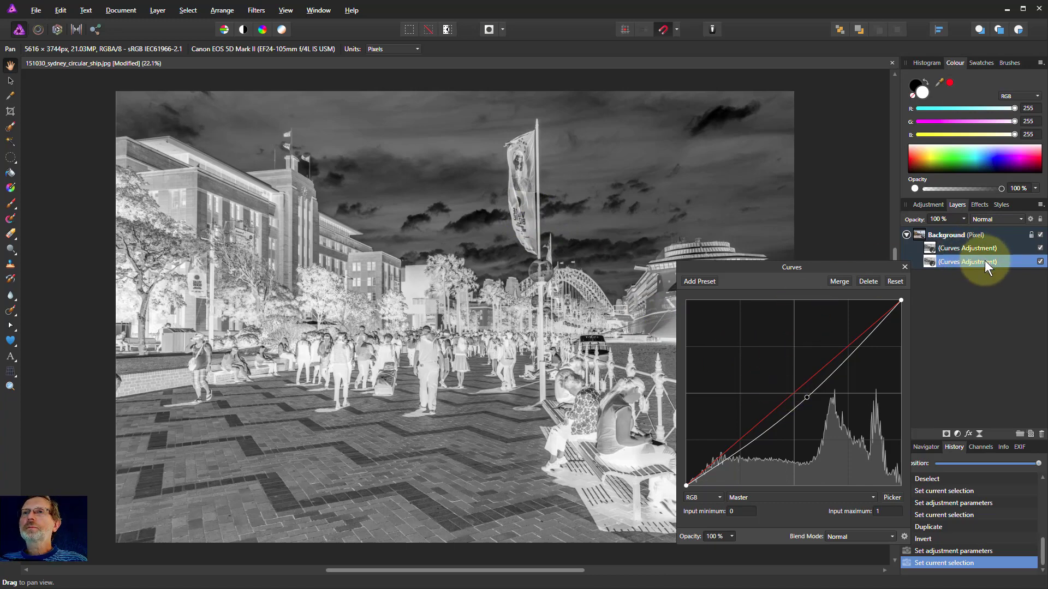
Step: Rename the lower Curves layer 'Darks' and the upper Curves layer 'Lights'
double_click(963, 261)
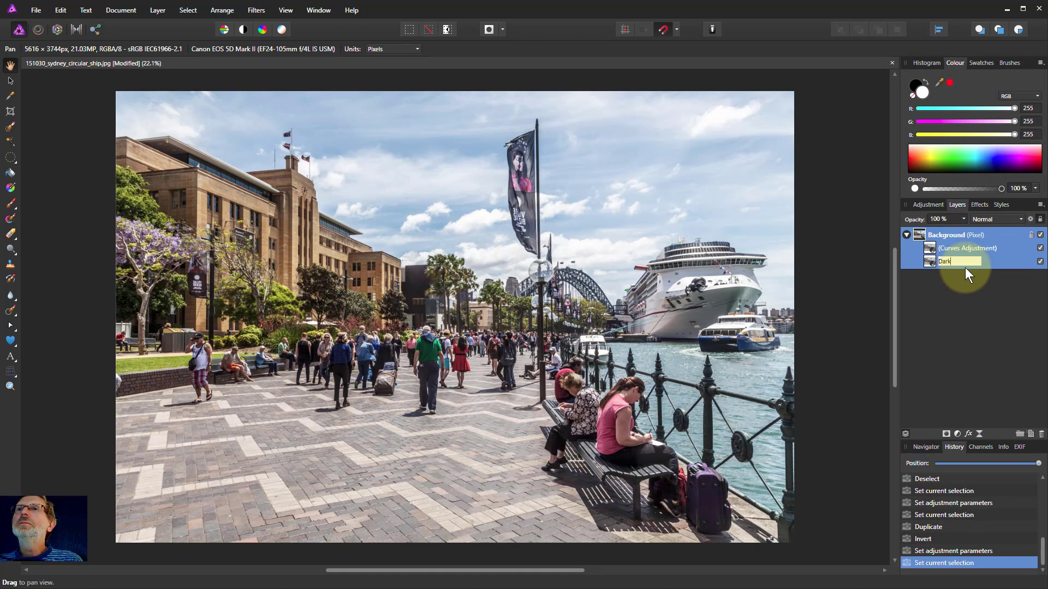
key(Return)
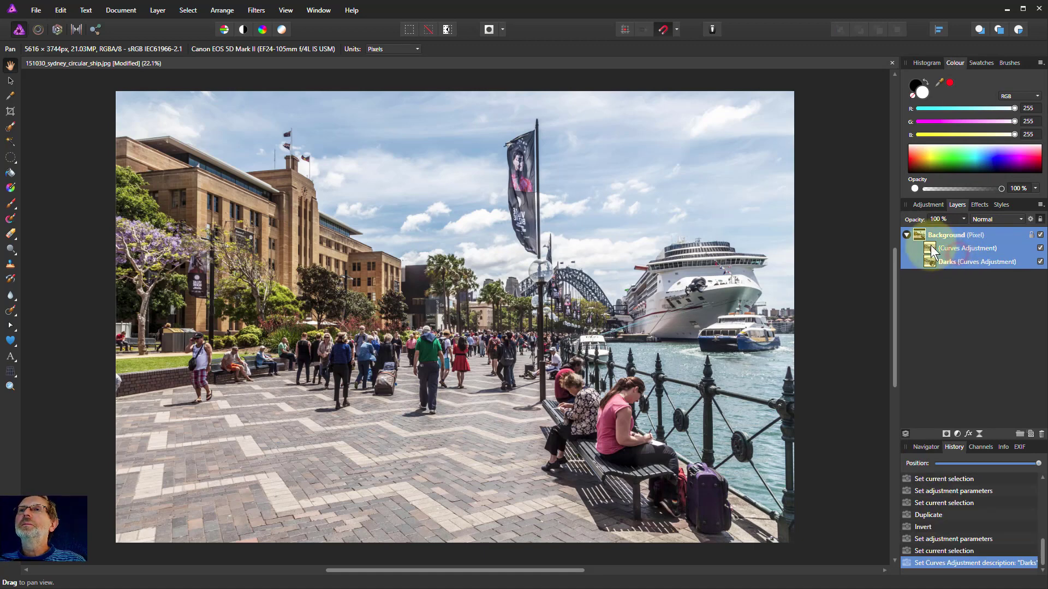
click(947, 250)
double_click(945, 249)
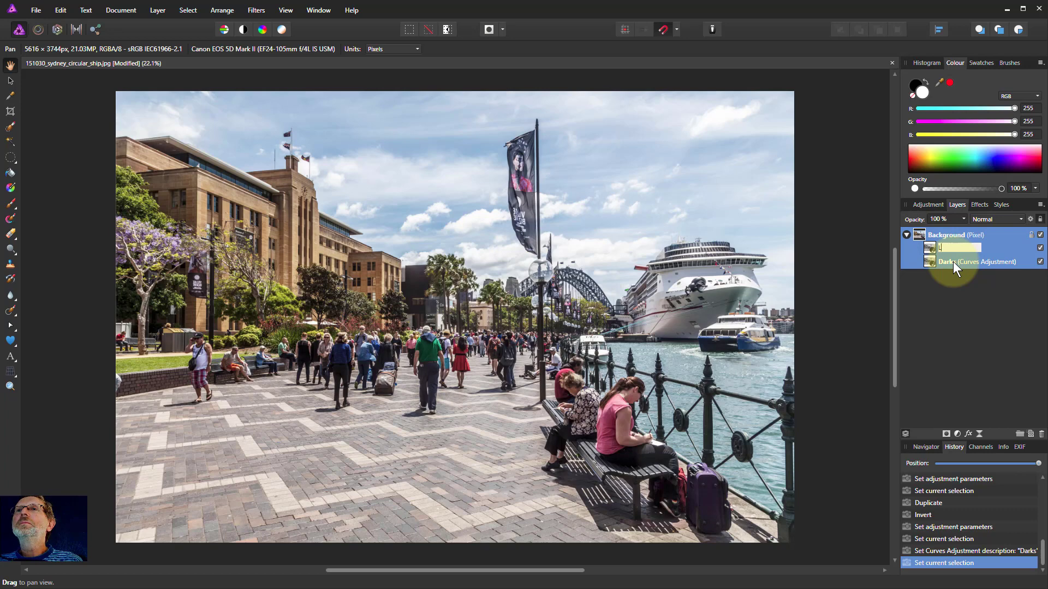
text(Lights)
key(Return)
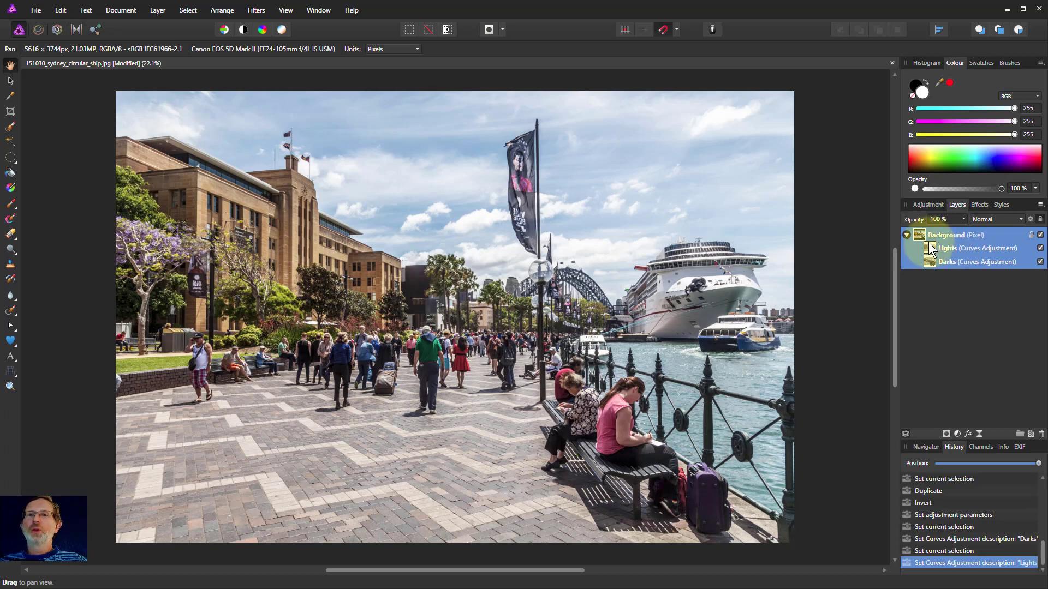
click(933, 249)
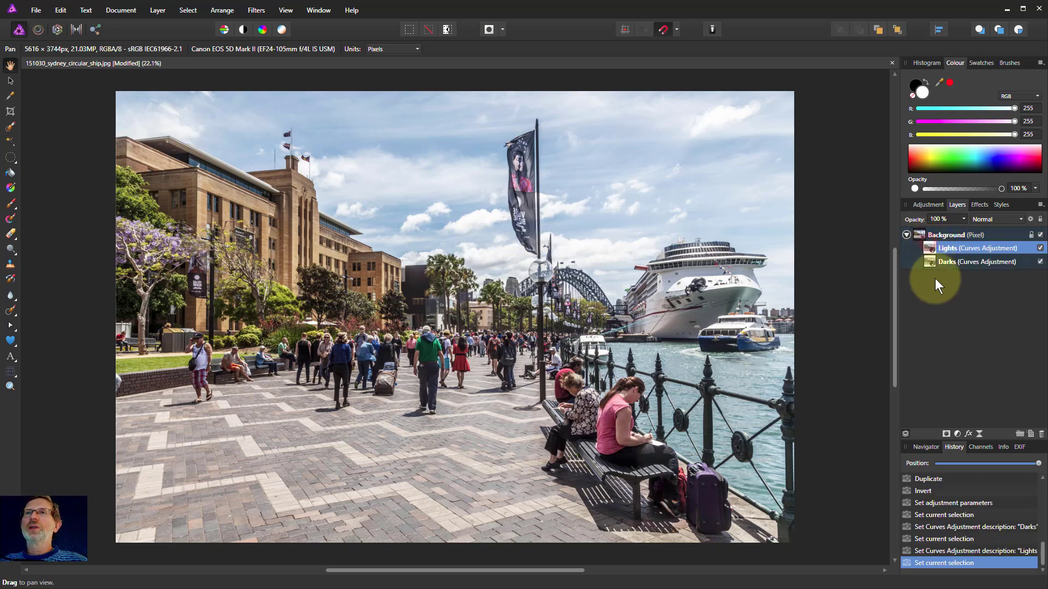
Step: Pull the Lights curve point down slightly
double_click(929, 248)
drag(817, 382, 874, 293)
mouse_move(849, 386)
mouse_down()
mouse_move(877, 410)
mouse_move(849, 394)
mouse_move(865, 402)
mouse_move(859, 396)
mouse_up()
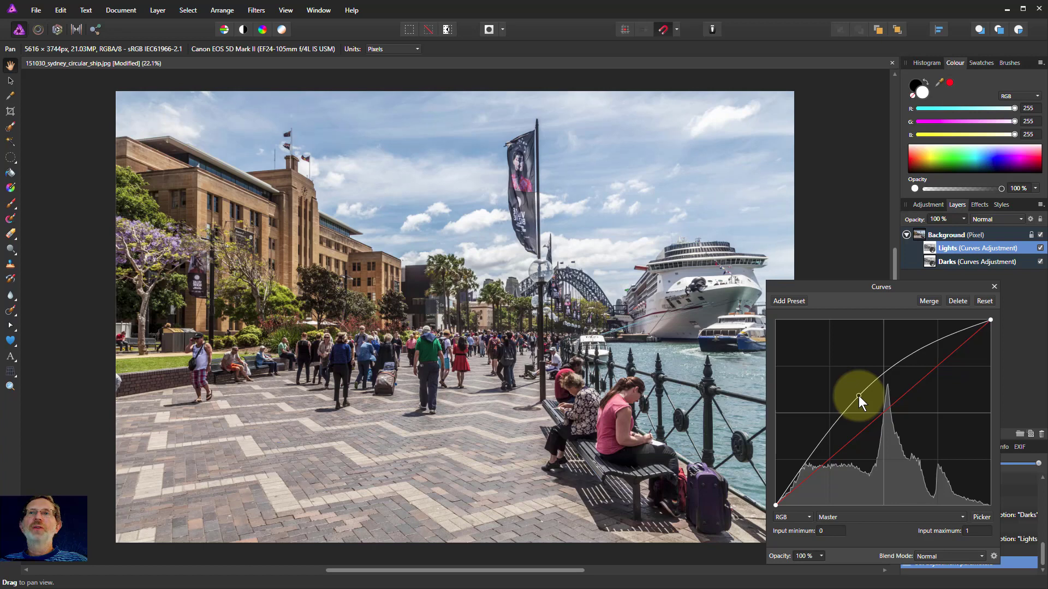
Step: Nudge the Darks curve point lower and add an extra point in the shadows
click(932, 260)
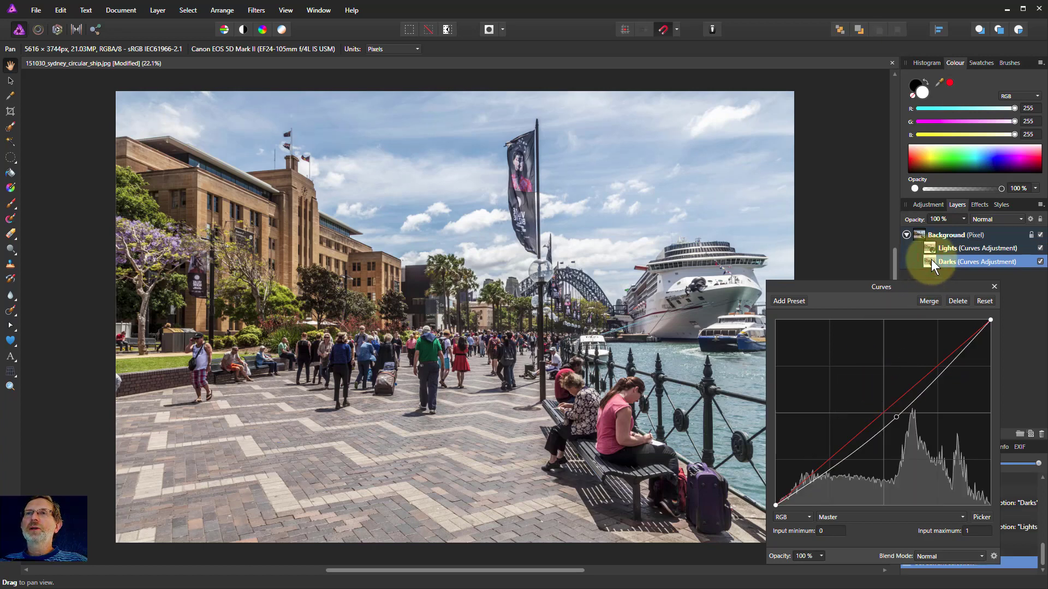
drag(888, 417, 909, 427)
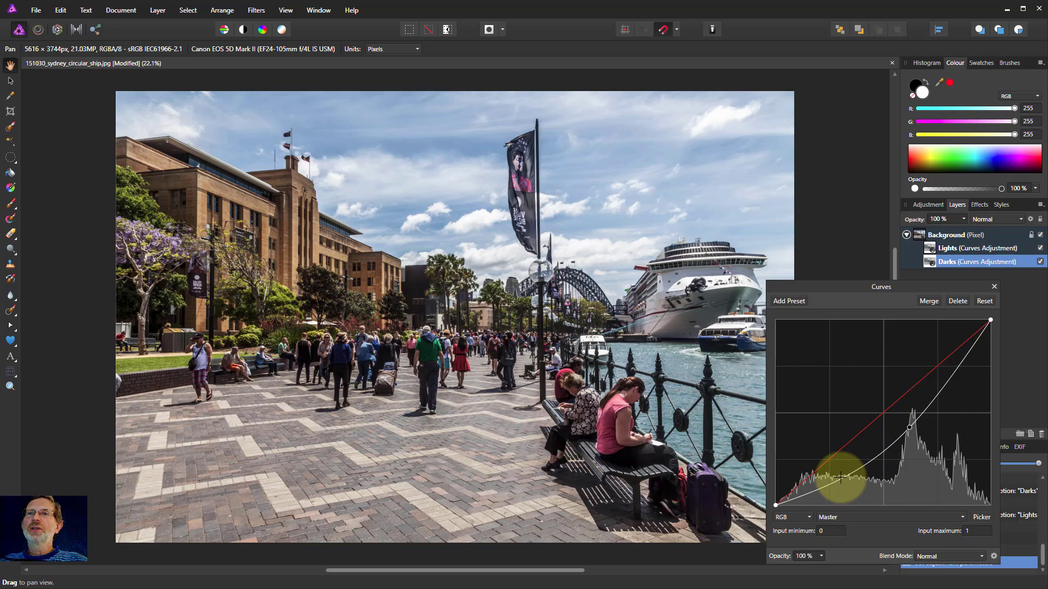
mouse_move(840, 478)
mouse_down()
mouse_move(847, 488)
mouse_move(832, 464)
mouse_move(840, 480)
mouse_up()
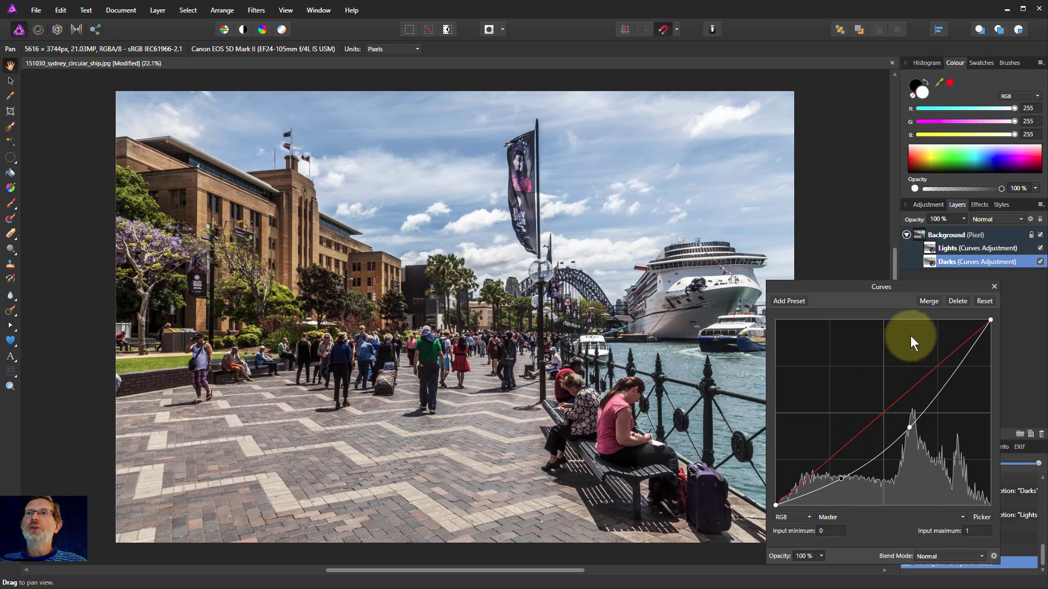
Step: Delete the Darks layer, then the Lights layer, leaving only the Background
click(956, 300)
click(928, 250)
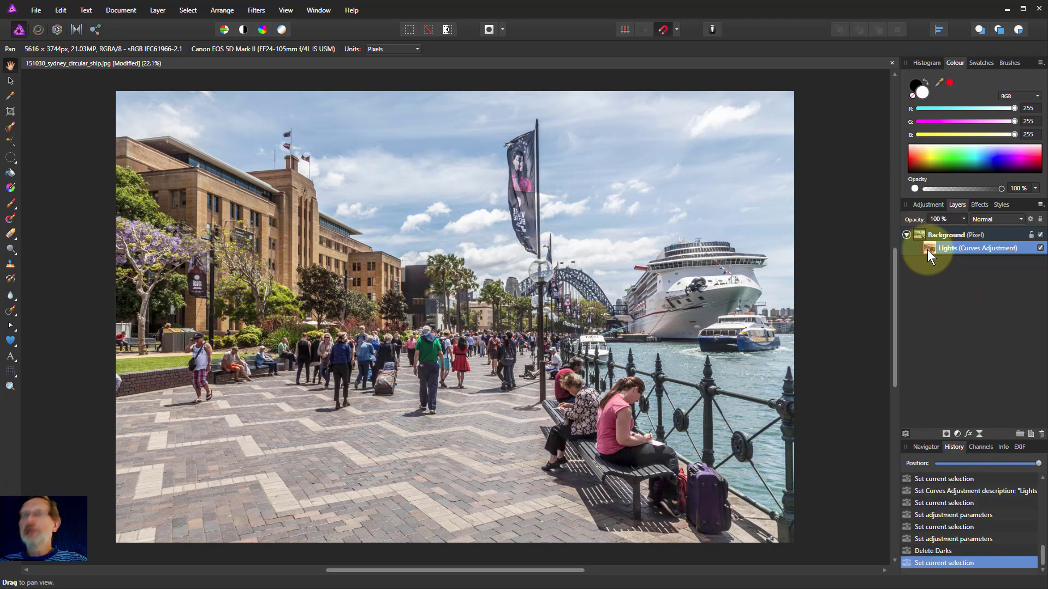
key(Delete)
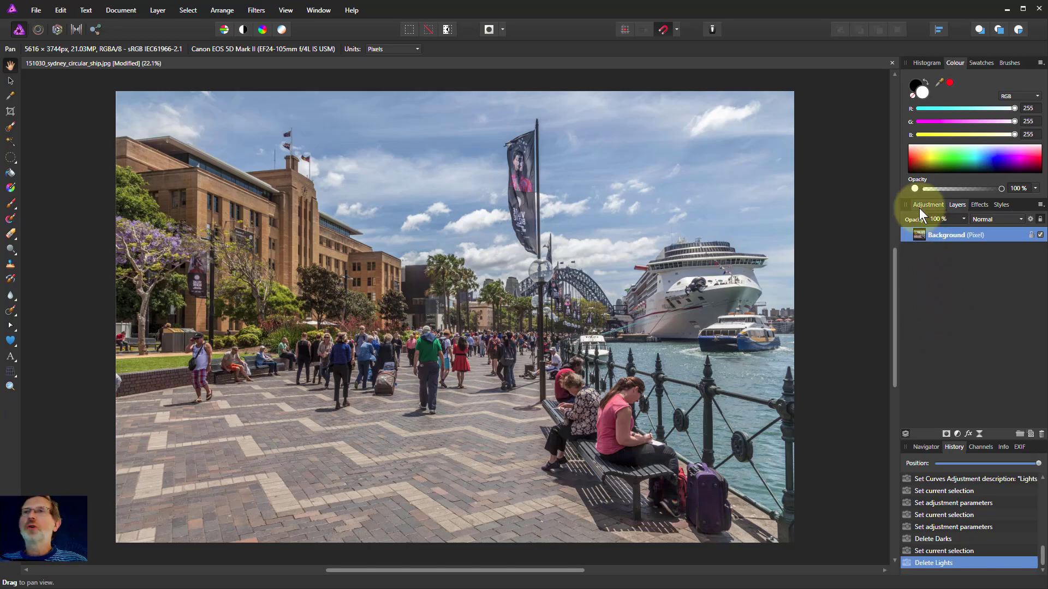
Step: Load the Background luminosity selection, apply a Curves layer to it, and deselect
ctrl+click(918, 235)
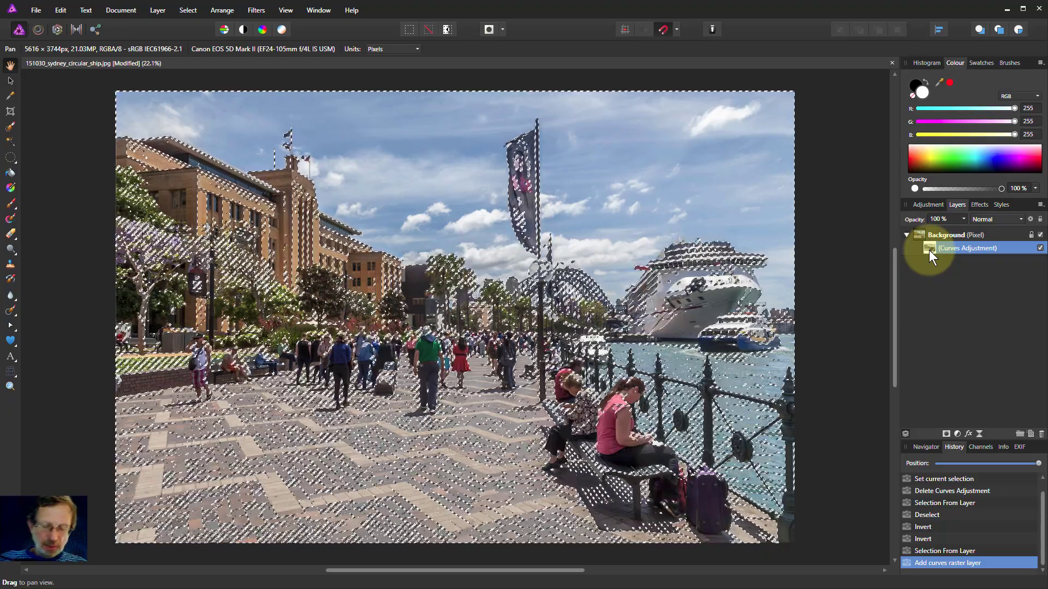
click(920, 239)
key(ctrl+d)
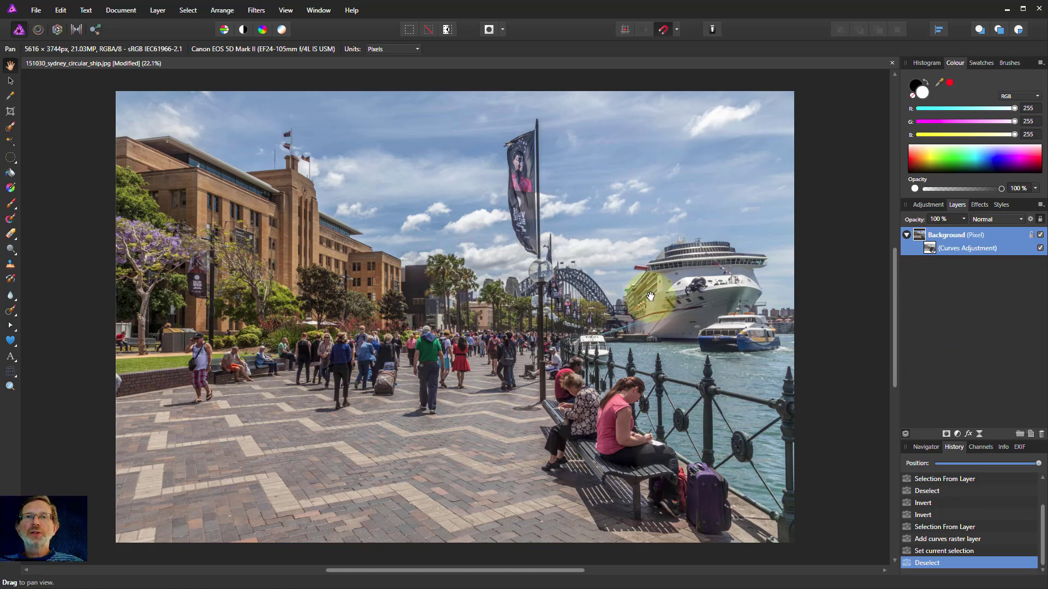
Step: Duplicate the Curves layer and invert the copy's mask
click(935, 248)
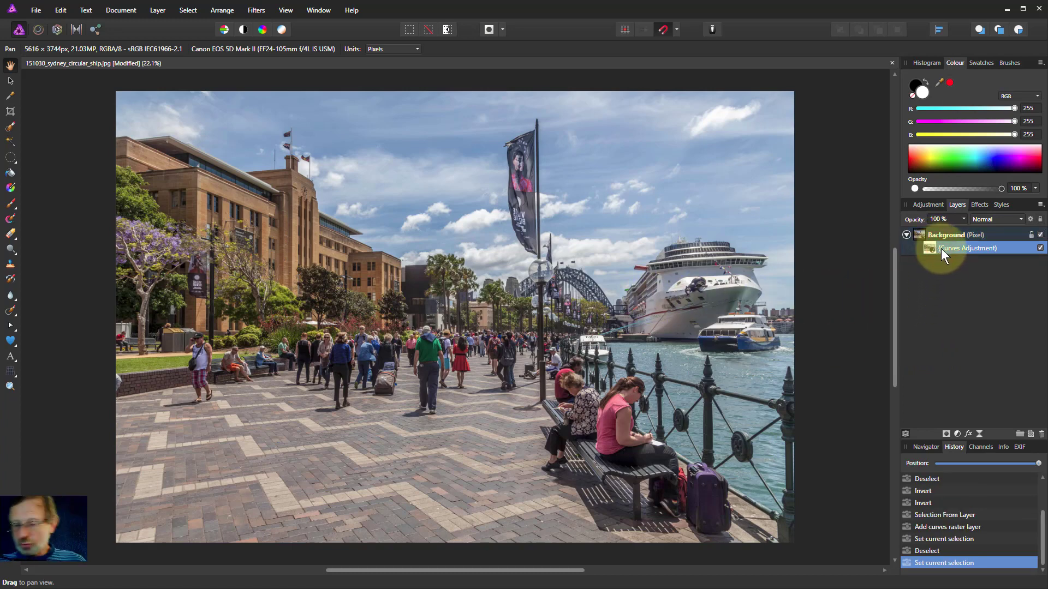
key(ctrl+j)
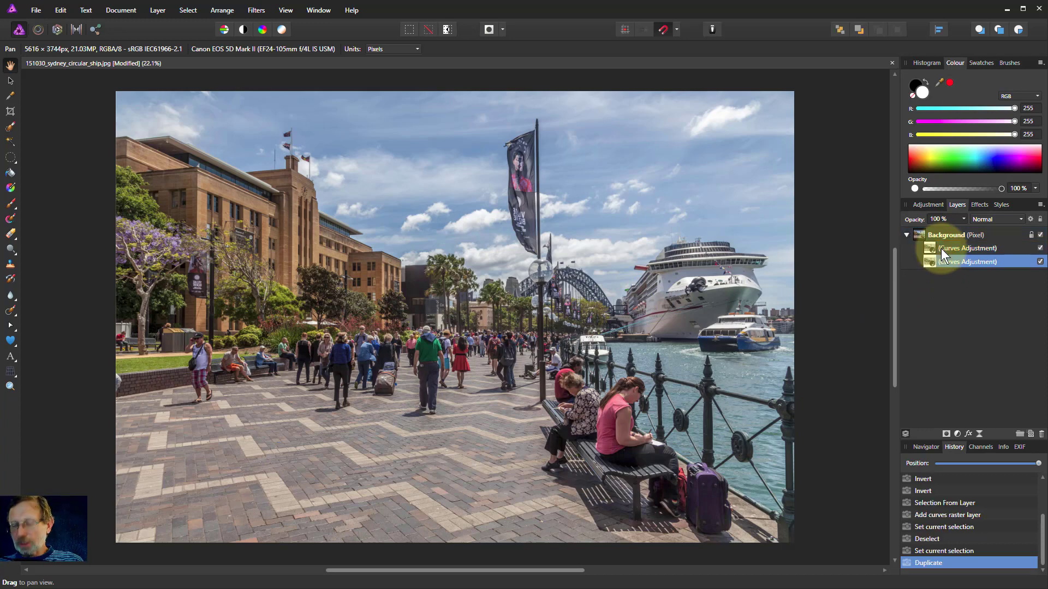
key(ctrl+i)
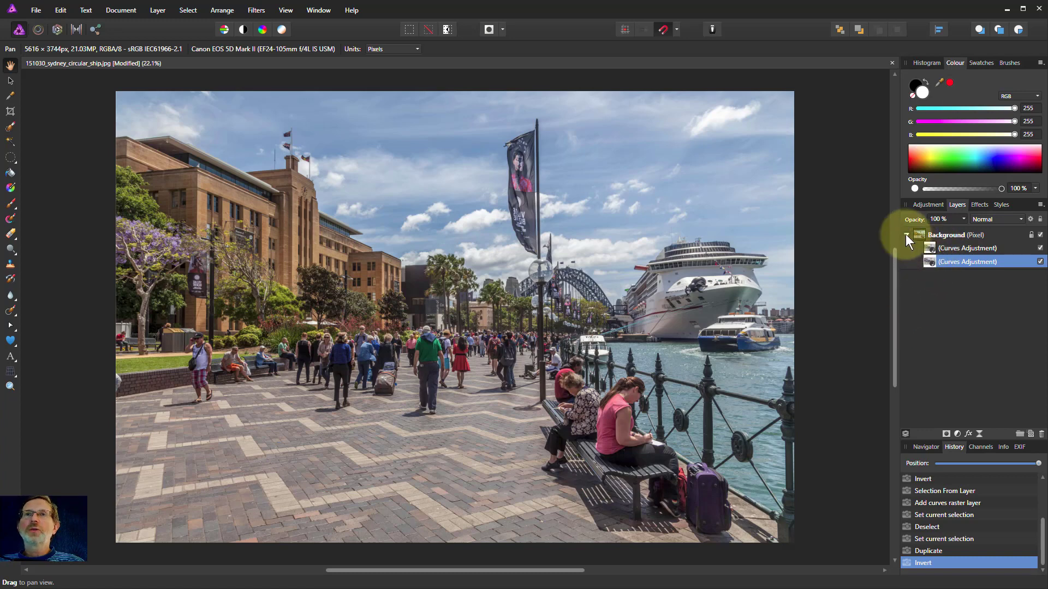
Step: Bow the upper Curves layer's curve upward and the lower layer's curve downward
click(921, 247)
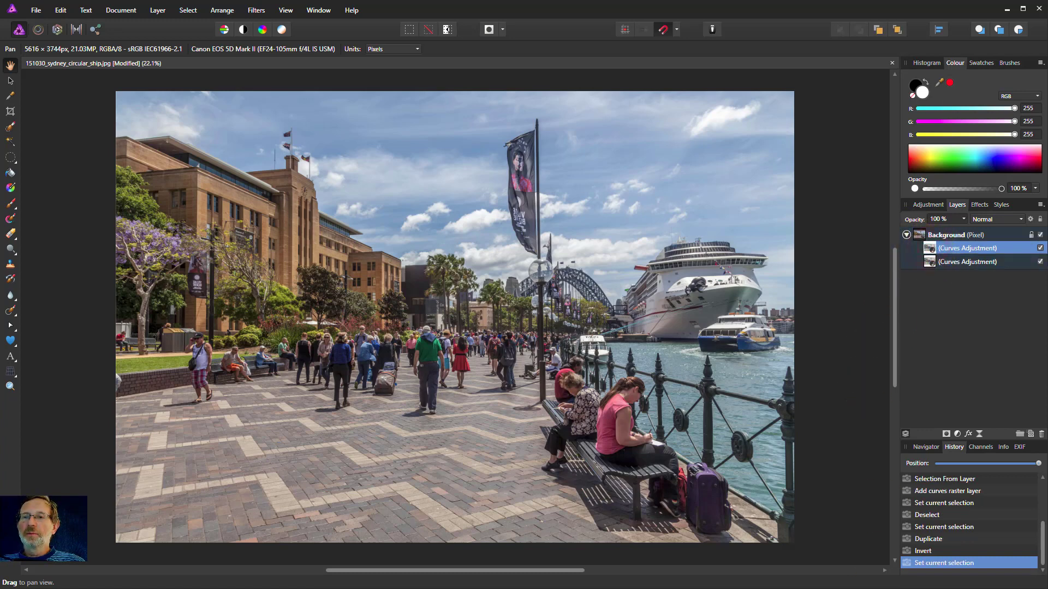
double_click(928, 248)
drag(863, 277, 822, 299)
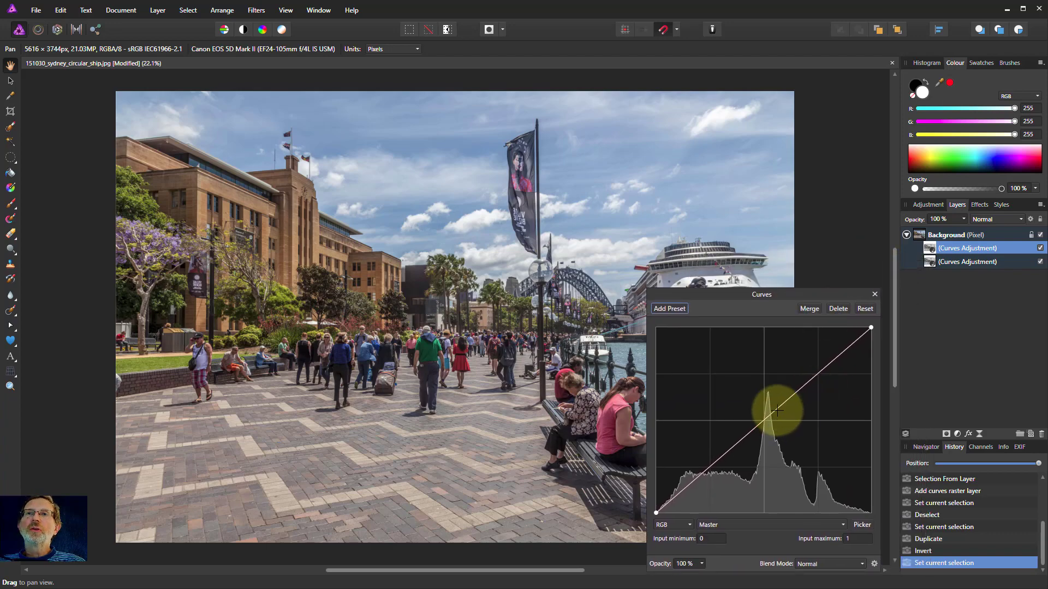
drag(778, 411, 751, 388)
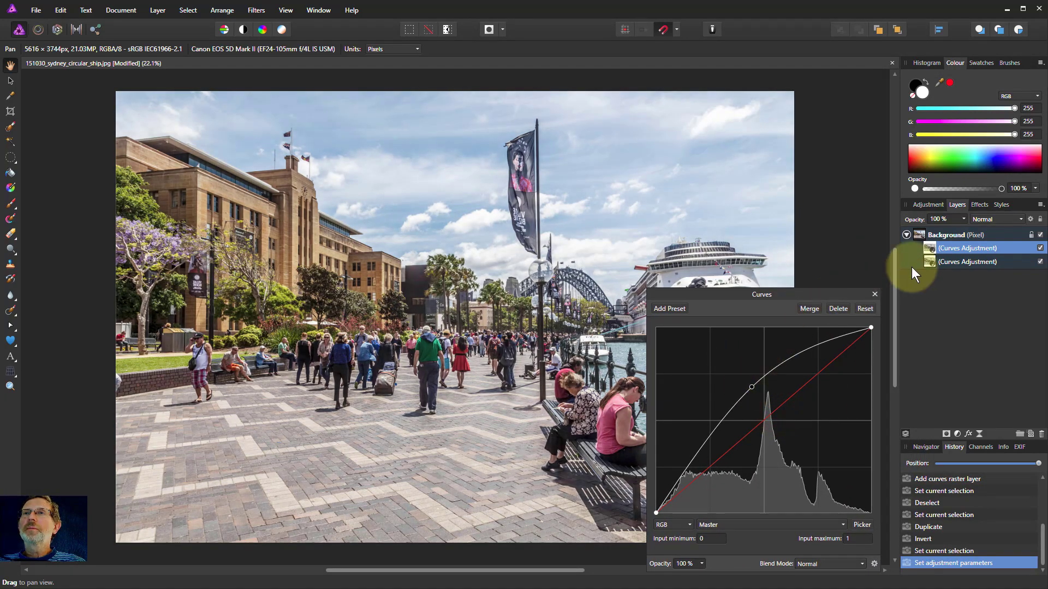
click(930, 261)
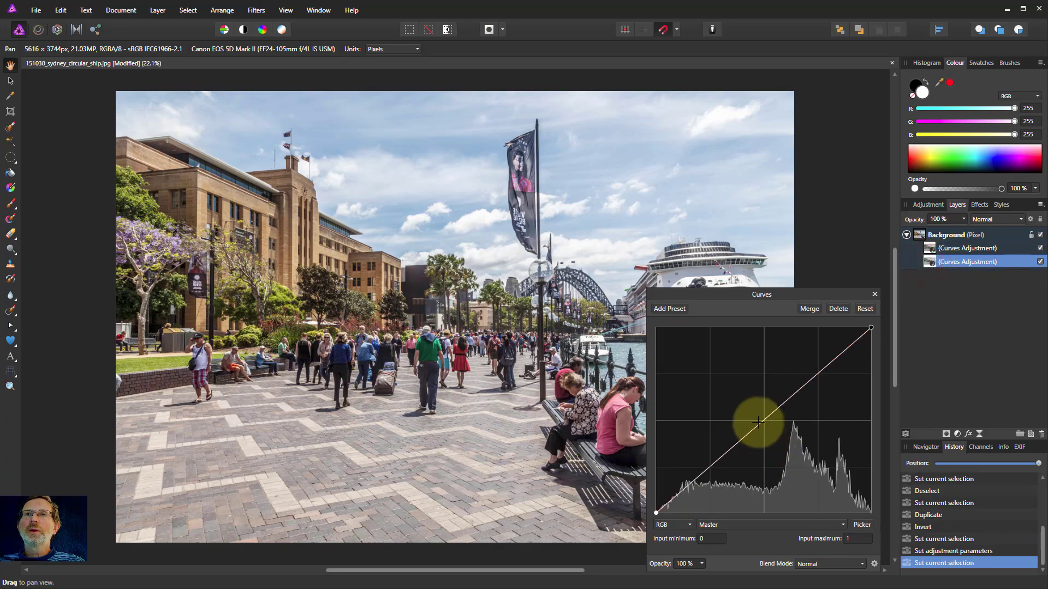
drag(759, 424, 777, 438)
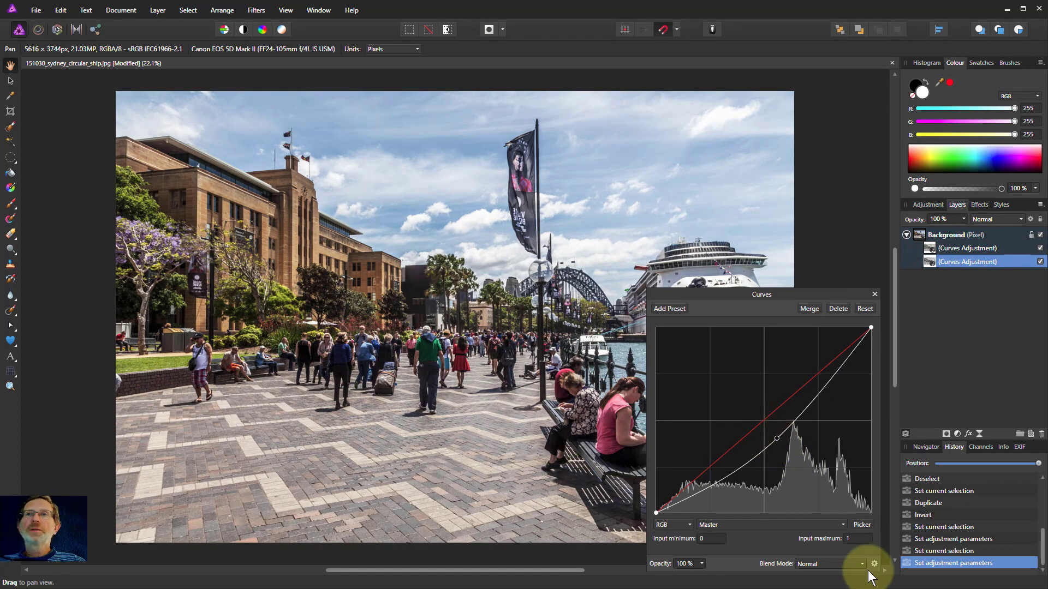